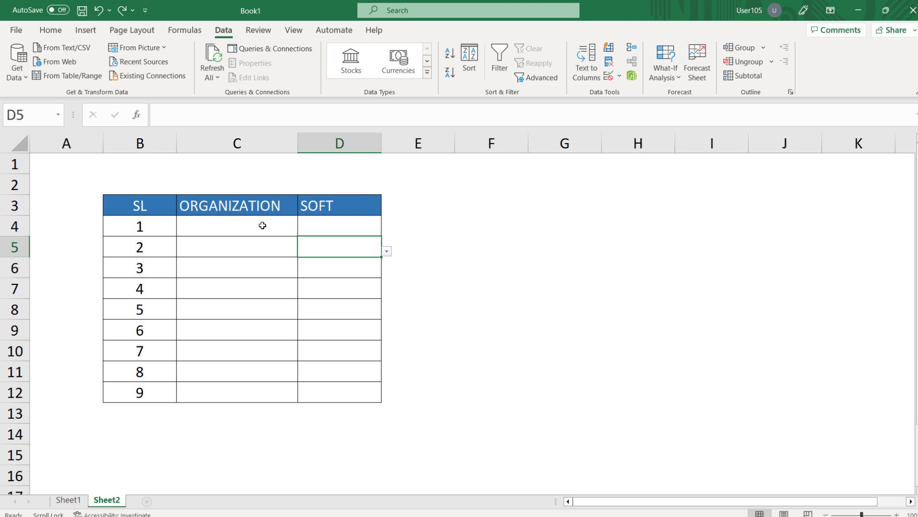
# Step: Choose Google as the organization in C4 and show the SOFT choices offered in D4
pyautogui.click(263, 225)
pyautogui.click(302, 231)
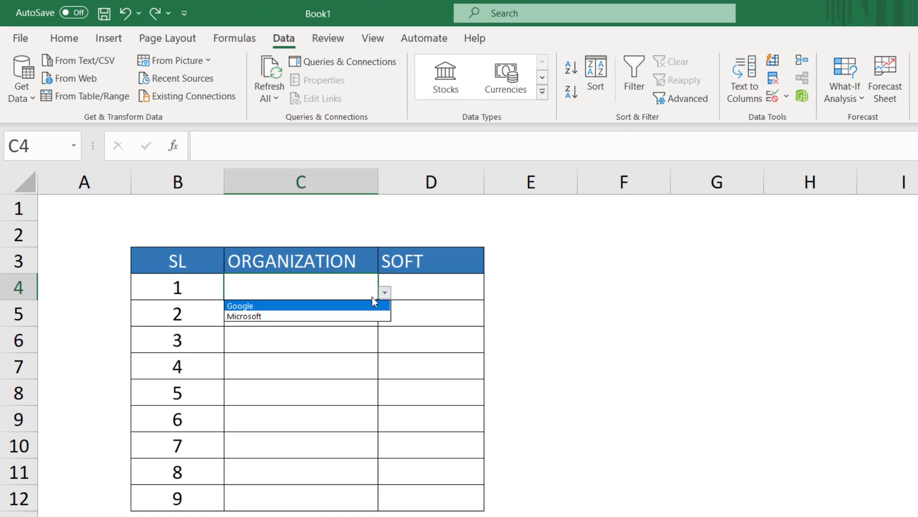
pyautogui.click(329, 308)
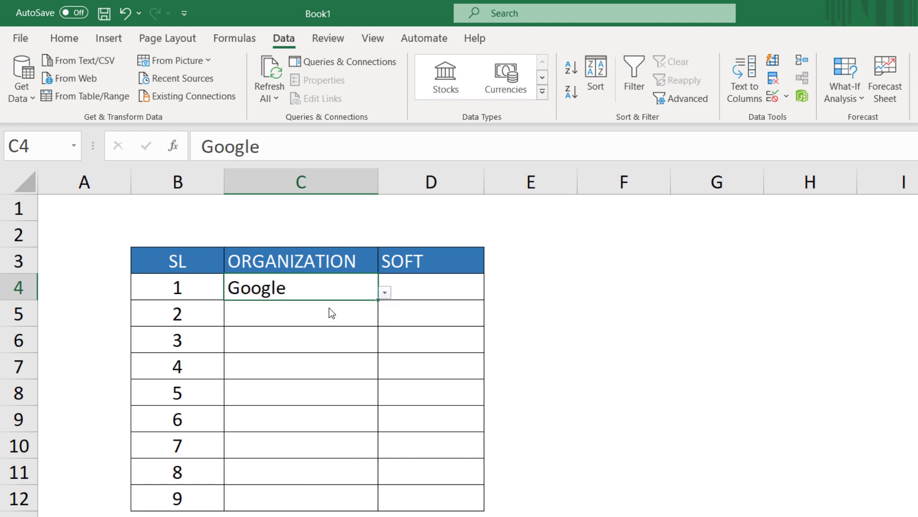
pyautogui.click(450, 294)
pyautogui.click(491, 292)
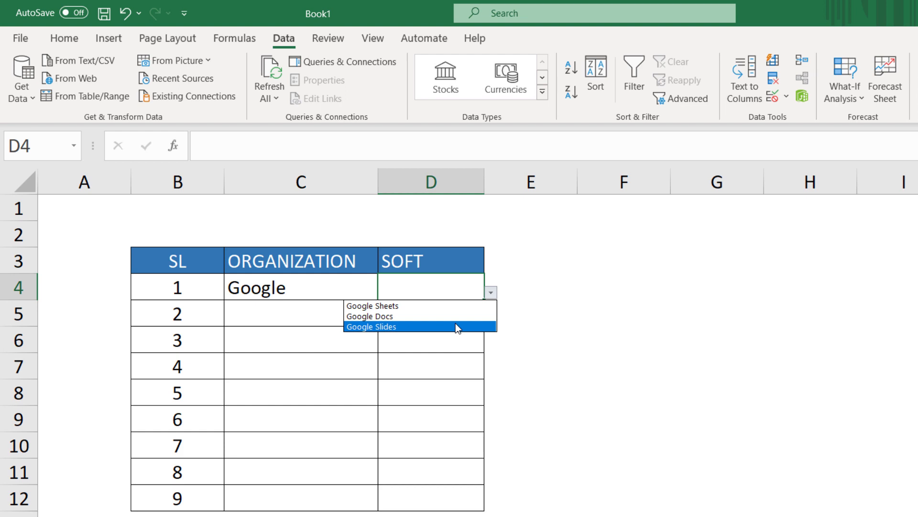
# Step: Change the organization in C4 to Microsoft and choose MS Powerpoint as the software in D4
pyautogui.click(320, 288)
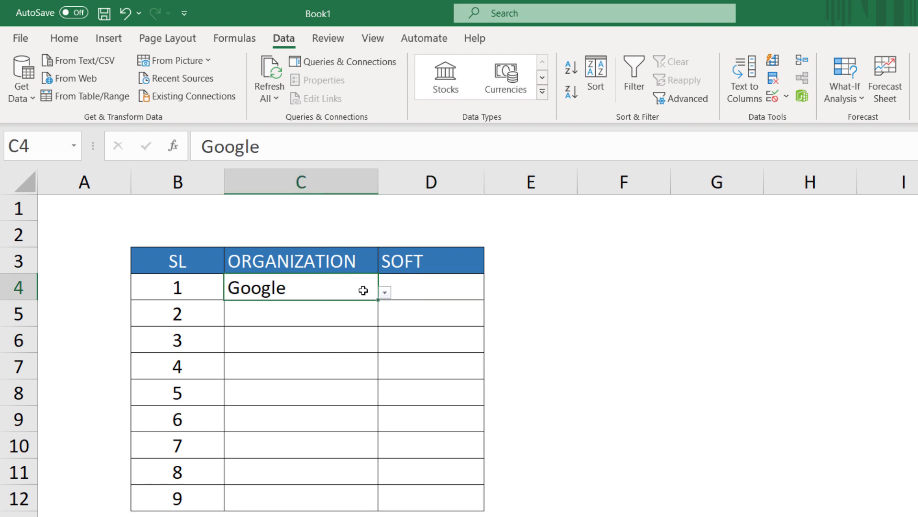
pyautogui.click(385, 293)
pyautogui.click(347, 317)
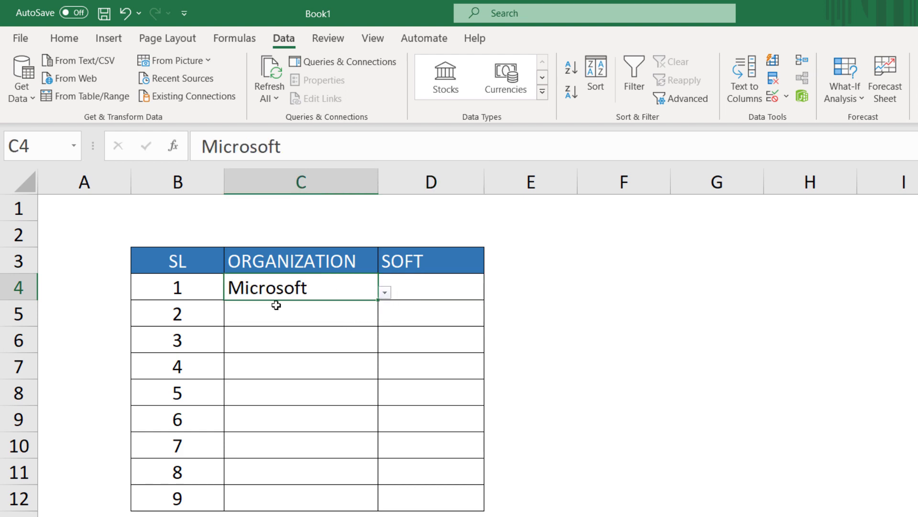
pyautogui.click(445, 285)
pyautogui.click(491, 294)
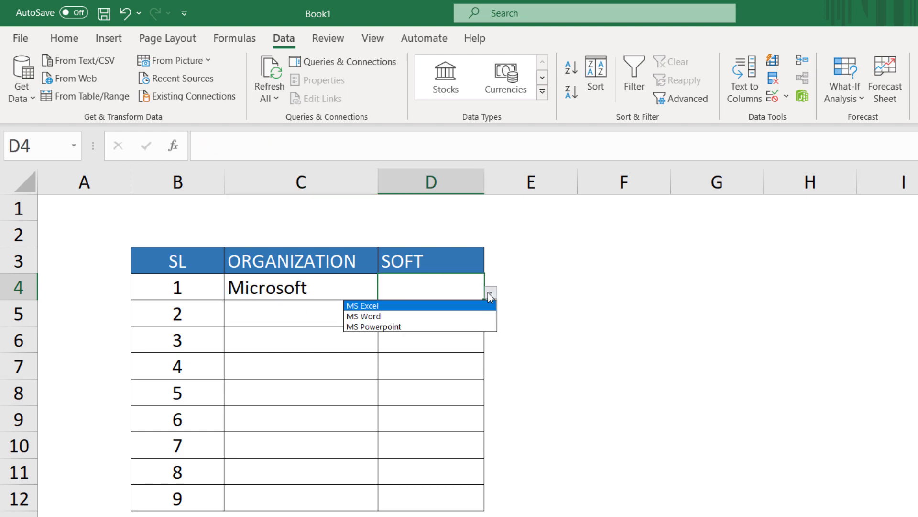
pyautogui.click(445, 330)
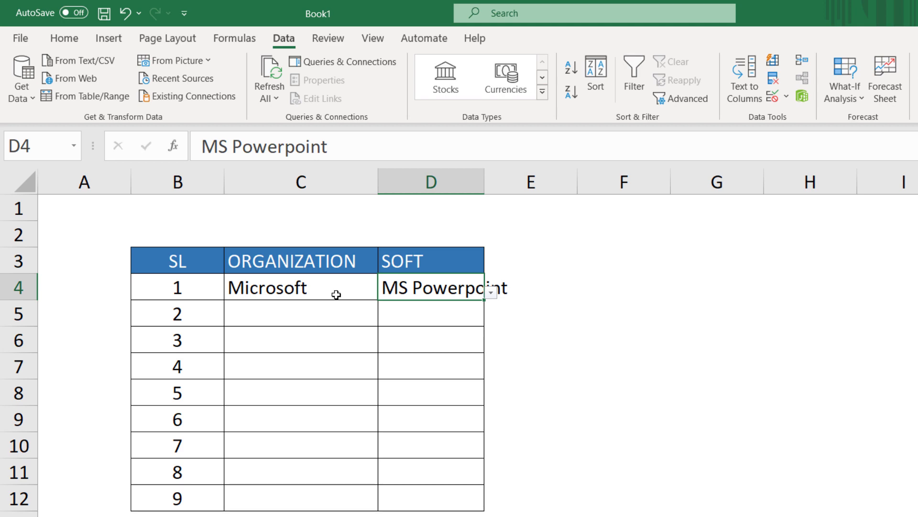
pyautogui.click(337, 294)
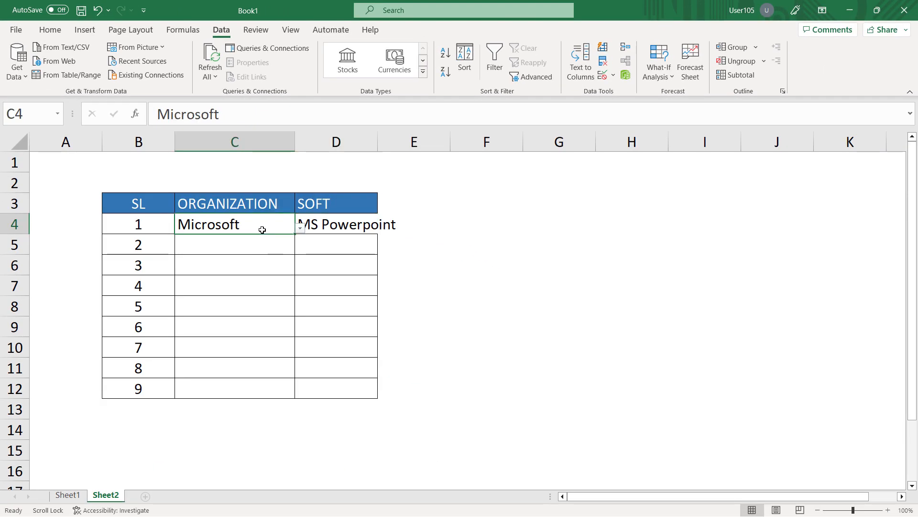
pyautogui.click(328, 225)
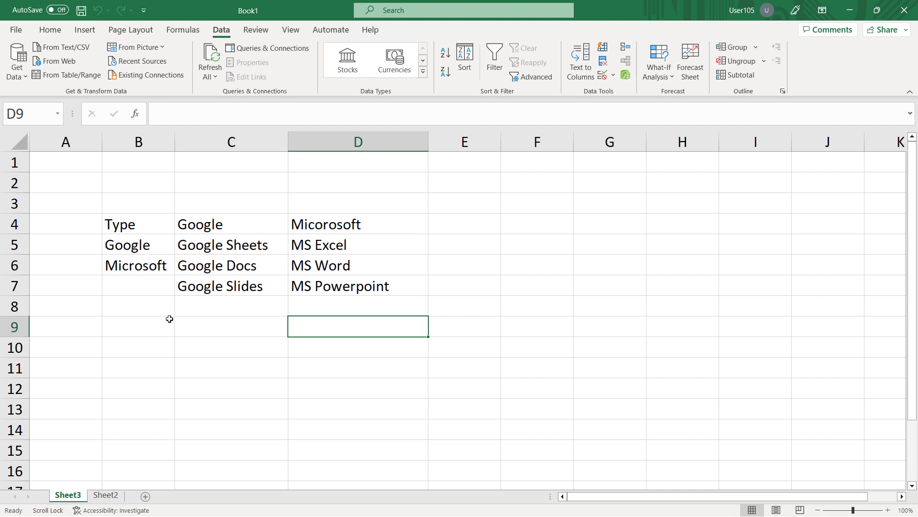
# Step: Examine the ORGANIZATION and SOFT table on Sheet2 and the Type list entries in B5:B6 on Sheet3
pyautogui.click(106, 495)
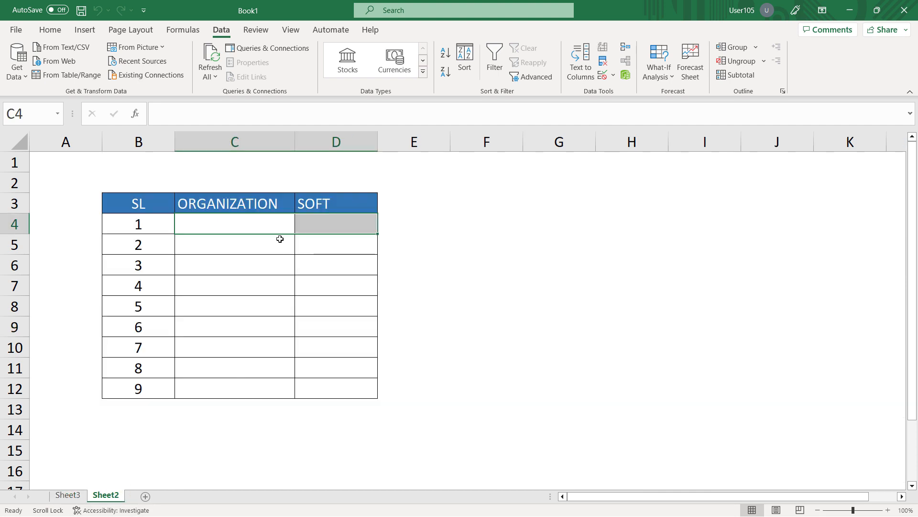
pyautogui.click(335, 223)
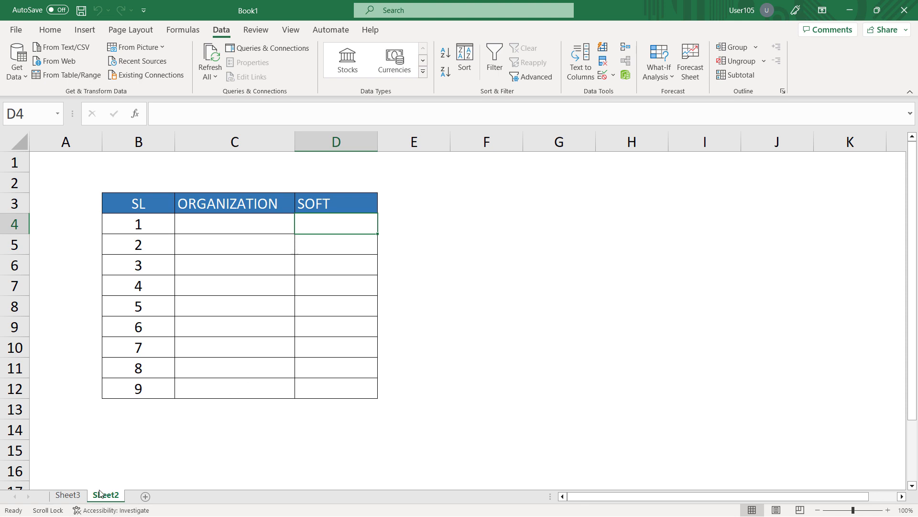
pyautogui.click(67, 495)
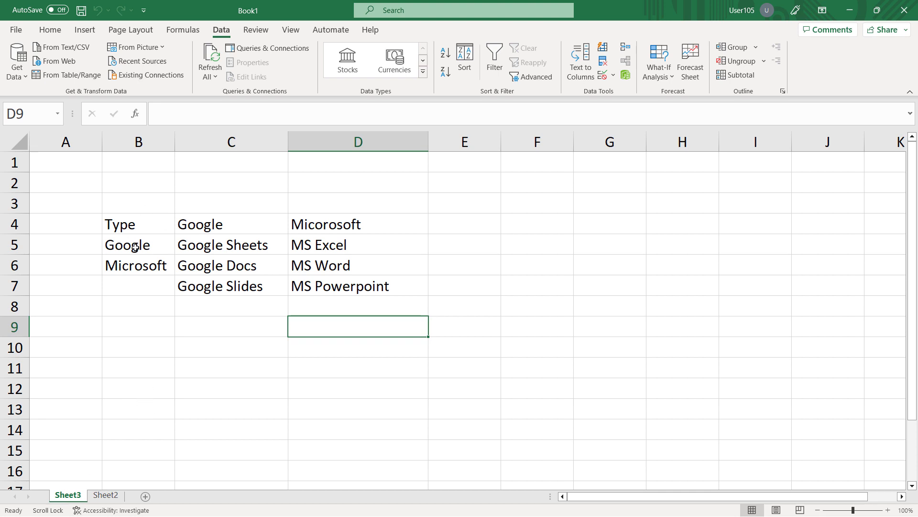
pyautogui.moveTo(136, 249); pyautogui.dragTo(133, 261)
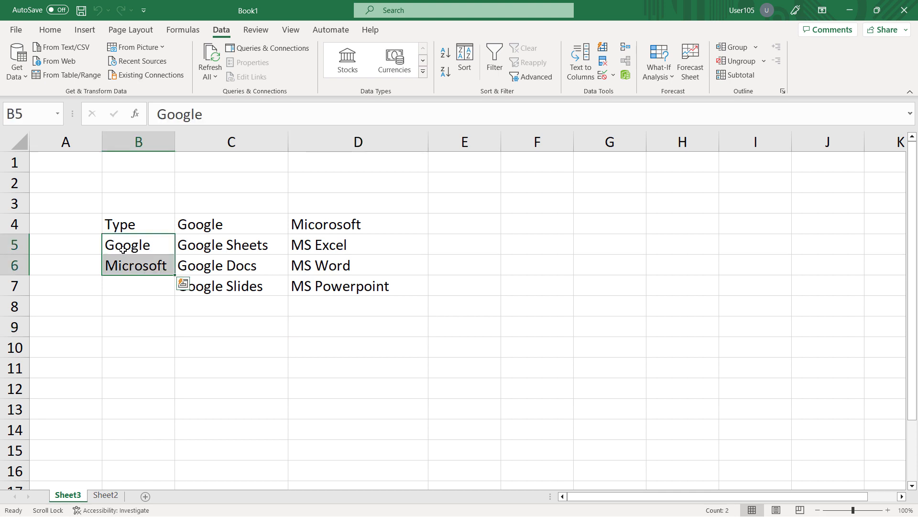
pyautogui.click(123, 249)
pyautogui.click(126, 269)
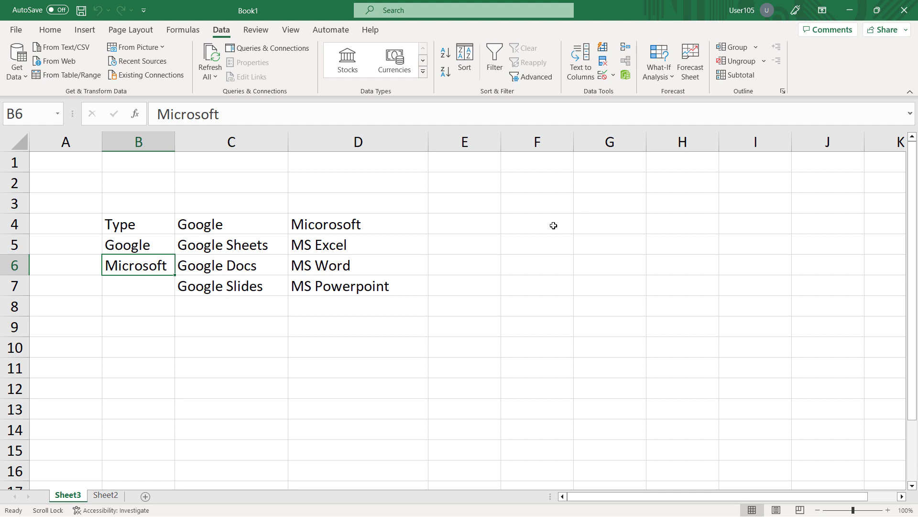
pyautogui.click(138, 246)
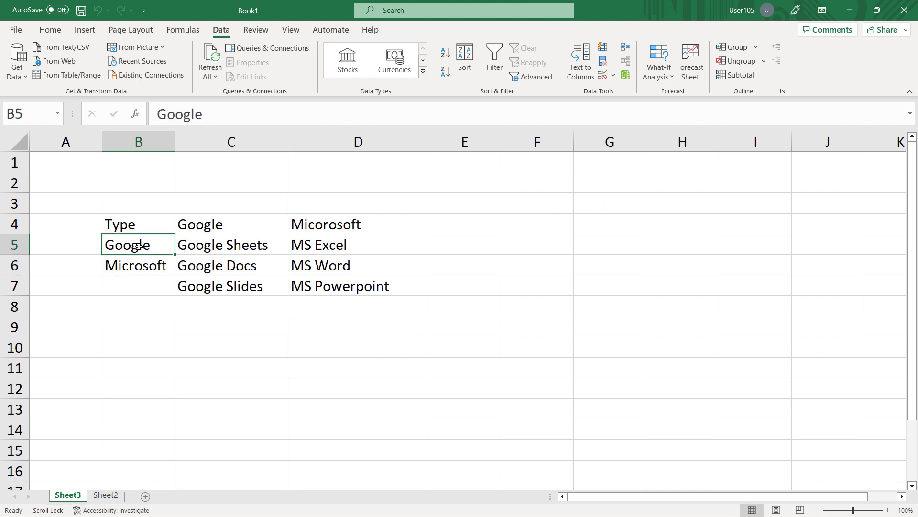
pyautogui.click(139, 266)
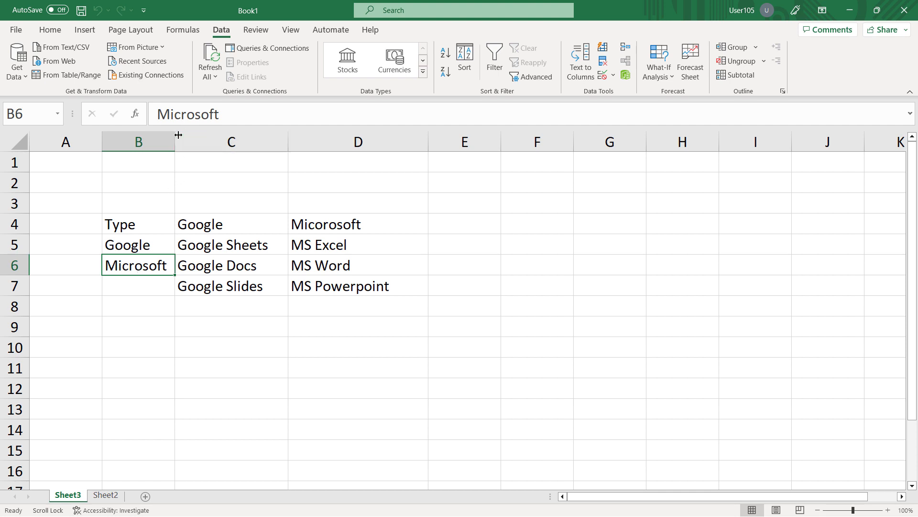
# Step: Widen column B on Sheet3 and review the software lists beneath the headings in C4 and D4
pyautogui.moveTo(178, 136); pyautogui.dragTo(227, 135)
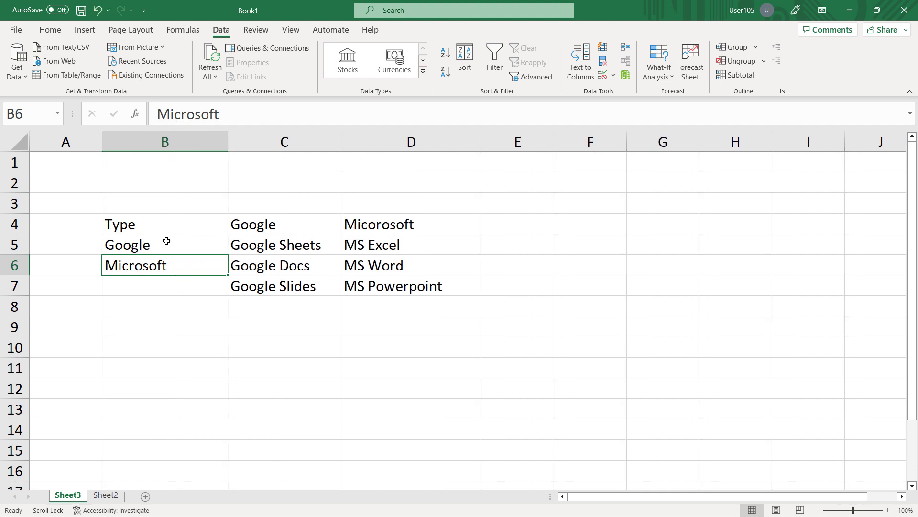
pyautogui.click(119, 248)
pyautogui.moveTo(304, 246); pyautogui.dragTo(294, 285)
pyautogui.moveTo(256, 247); pyautogui.dragTo(256, 281)
pyautogui.click(392, 225)
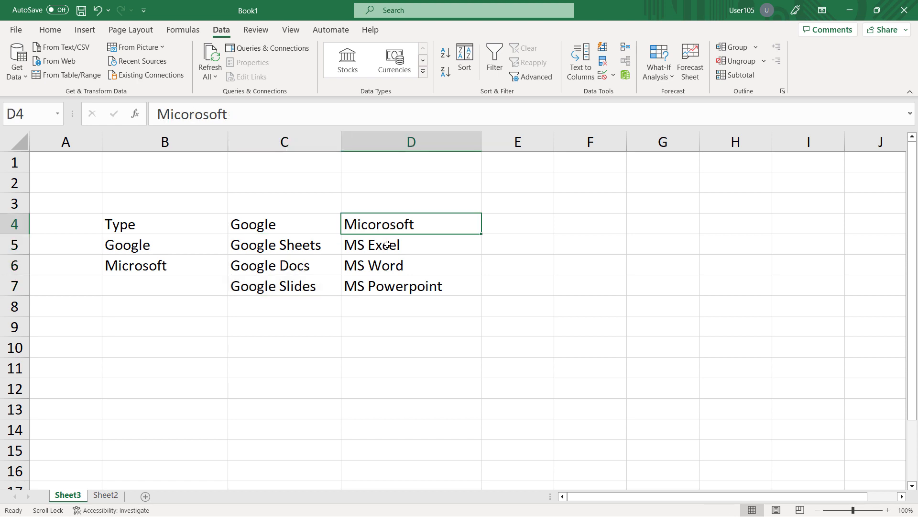
pyautogui.click(385, 251)
pyautogui.moveTo(385, 251); pyautogui.dragTo(379, 283)
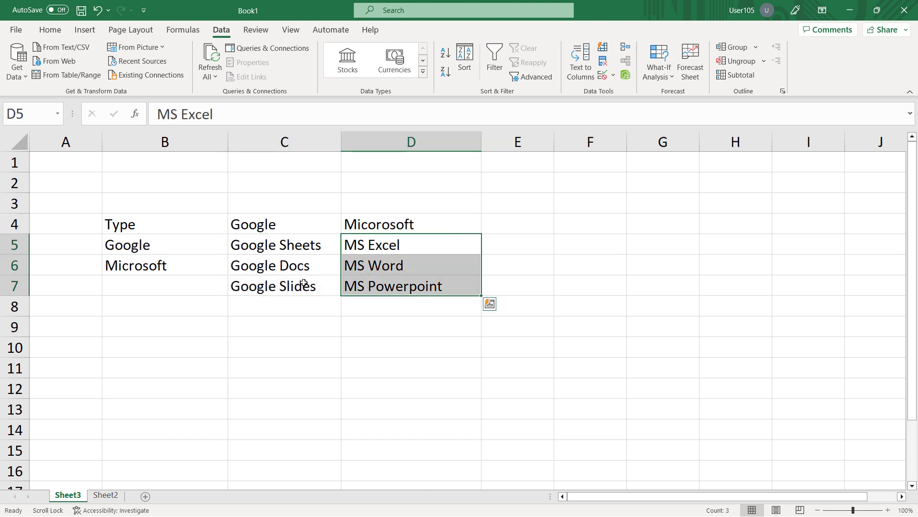
pyautogui.click(262, 249)
pyautogui.click(262, 224)
# Step: Assign the range name Google to the Google software list in C5:C7
pyautogui.moveTo(269, 249); pyautogui.dragTo(269, 285)
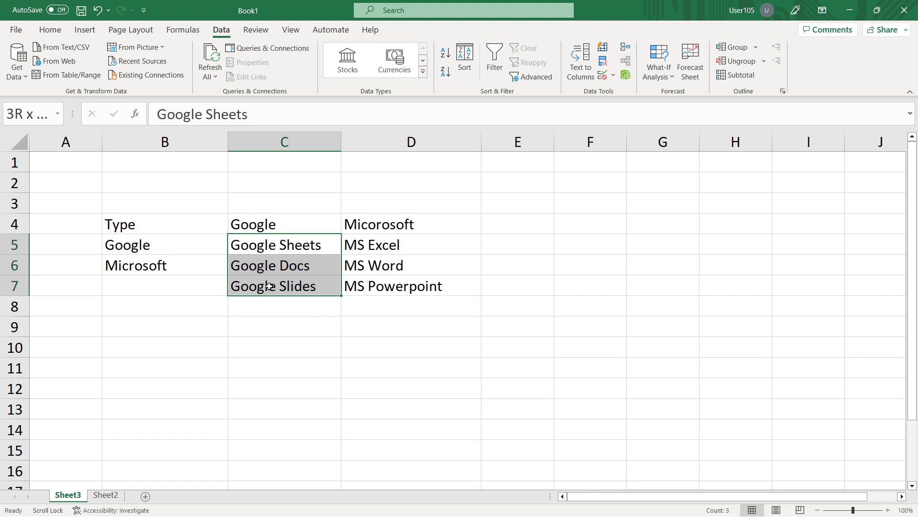
pyautogui.moveTo(269, 286)
pyautogui.mouseDown()
pyautogui.moveTo(277, 361)
pyautogui.moveTo(283, 286)
pyautogui.mouseUp()
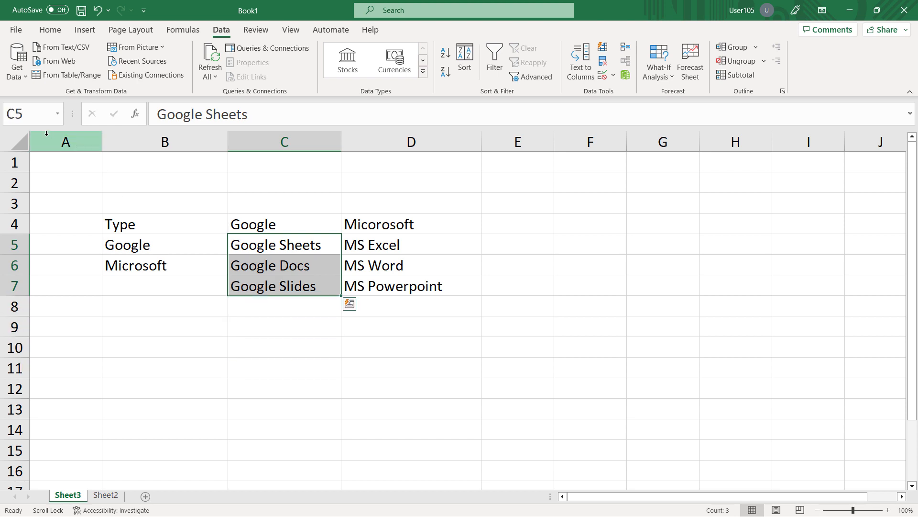
pyautogui.click(27, 115)
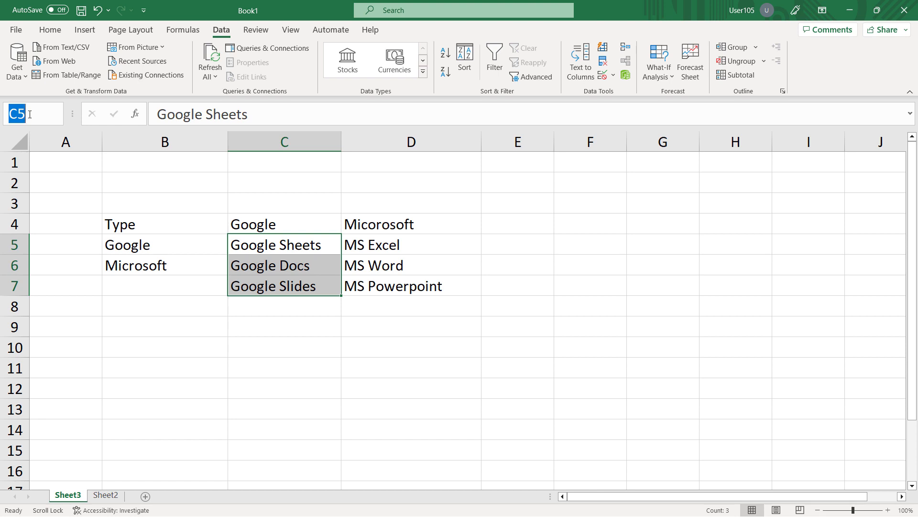
pyautogui.write('Google')
pyautogui.press('Return')
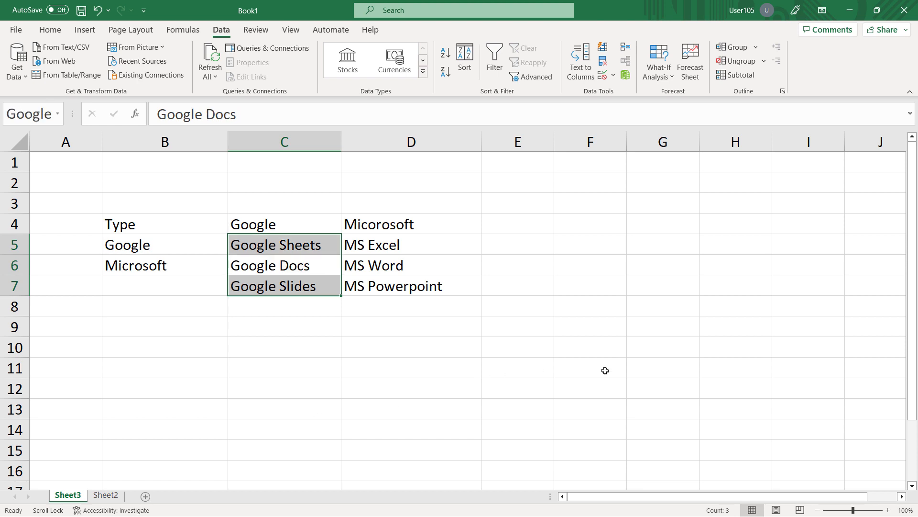
# Step: Correct the misspelled heading in D4 to Microsoft
pyautogui.moveTo(387, 250); pyautogui.dragTo(390, 339)
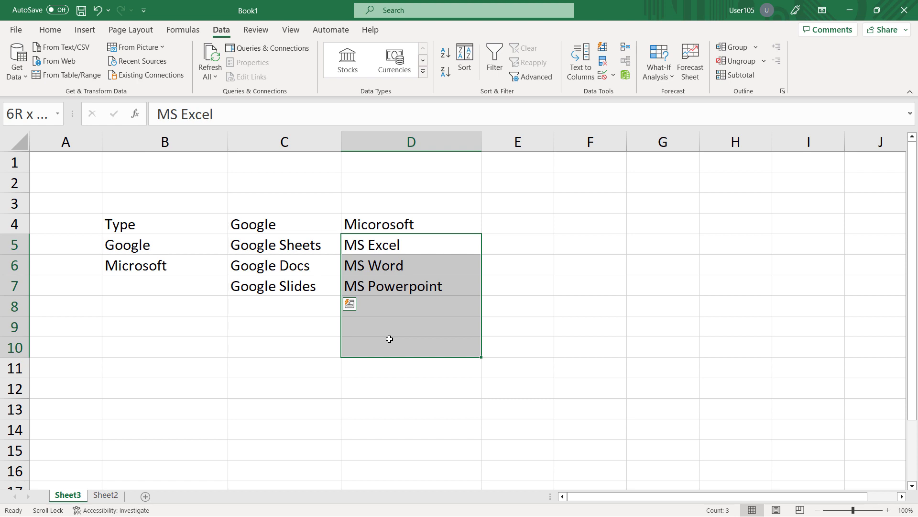
pyautogui.moveTo(390, 338); pyautogui.dragTo(389, 338)
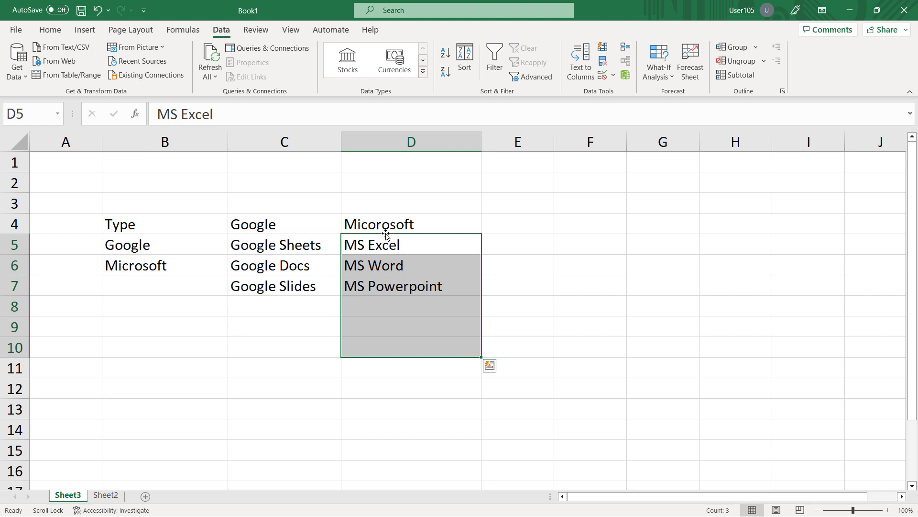
pyautogui.click(391, 225)
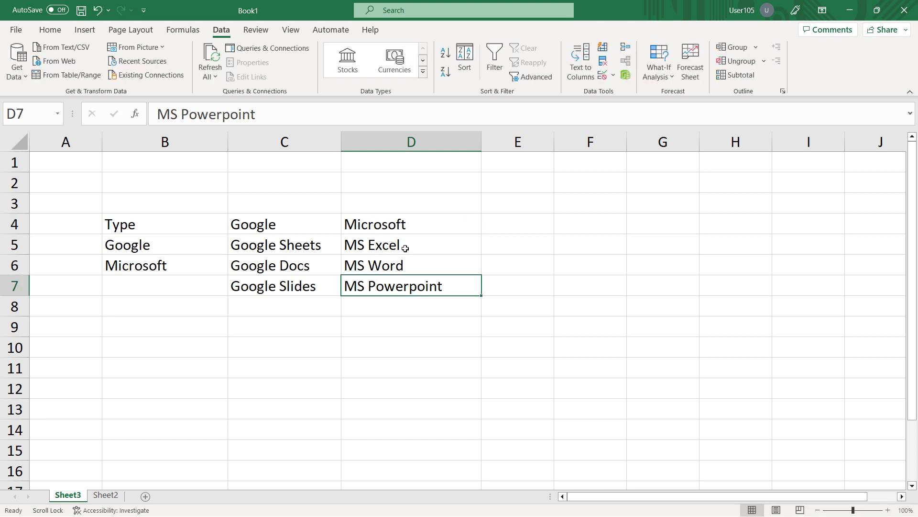
# Step: Assign the range name Microsoft to D5:D9, covering the Microsoft software list and two blank cells
pyautogui.moveTo(408, 246); pyautogui.dragTo(411, 329)
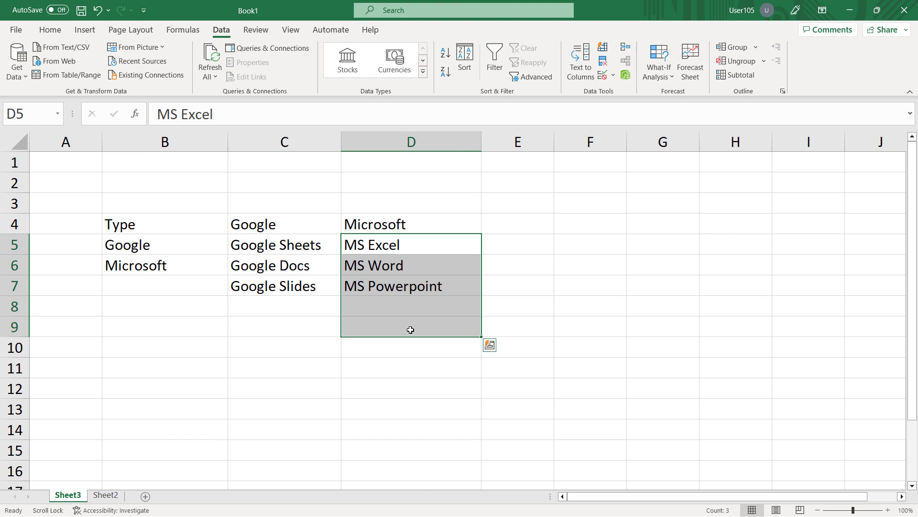
pyautogui.click(25, 119)
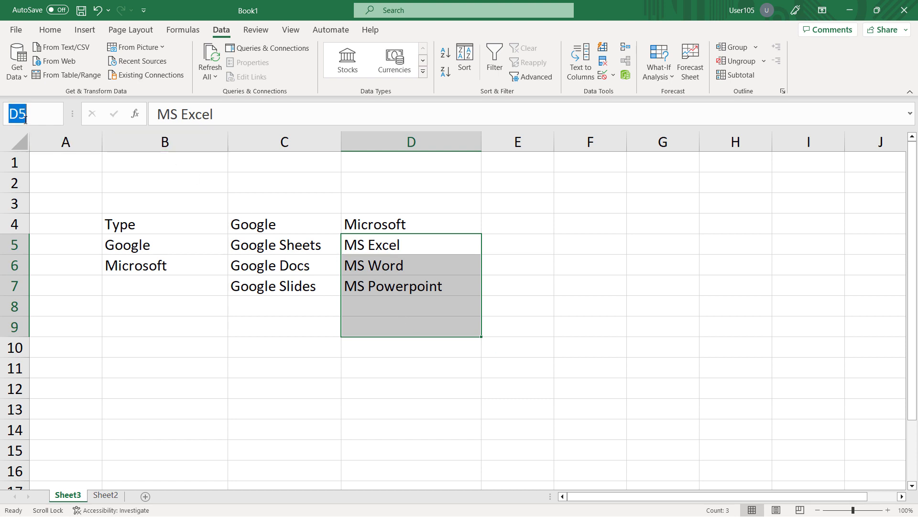
pyautogui.write('Microsoft')
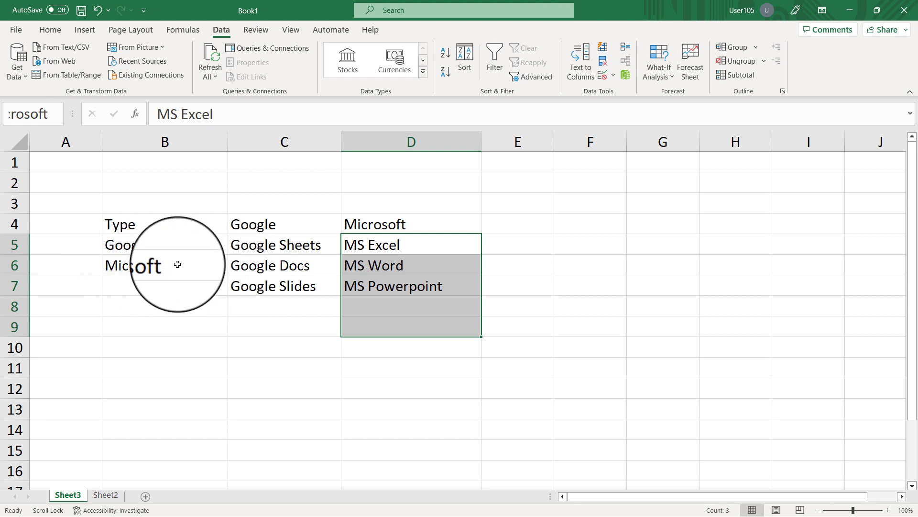
pyautogui.press('Return')
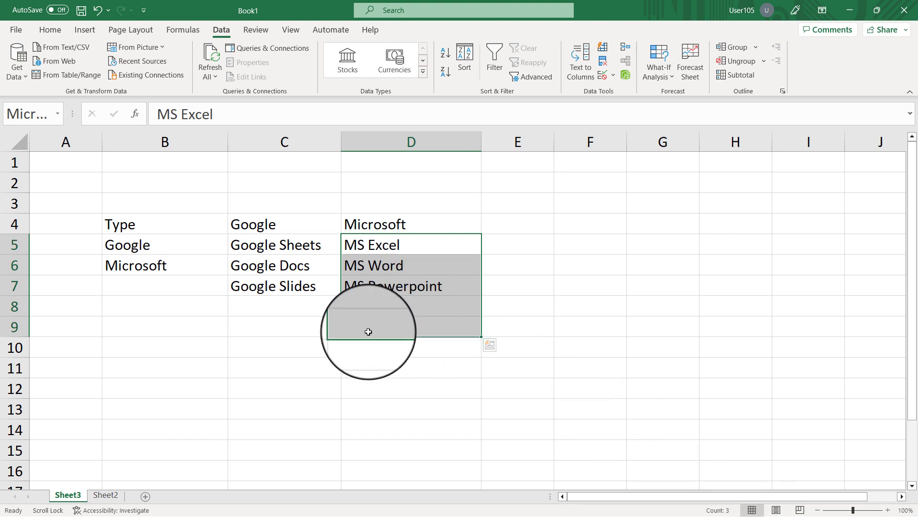
# Step: Start data validation for the ORGANIZATION cells C4:C12 on Sheet2, extending it to all selected cells and allowing a List
pyautogui.click(106, 498)
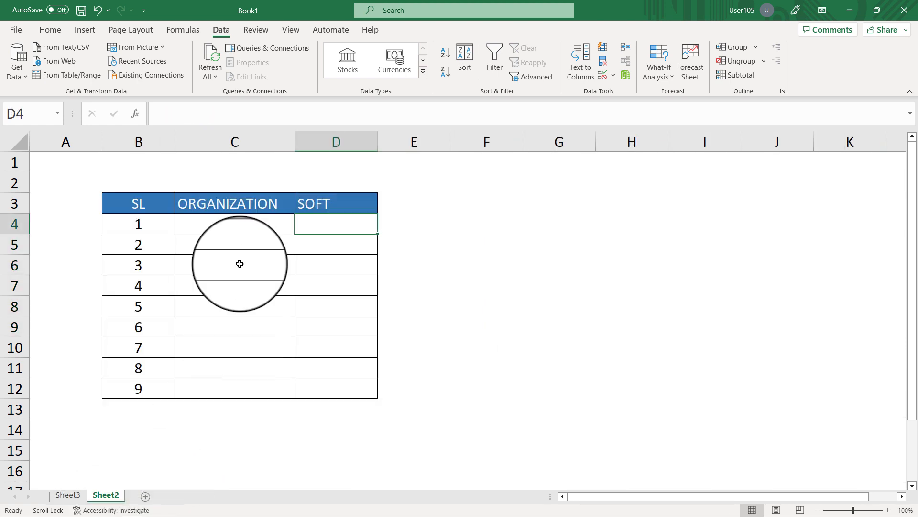
pyautogui.moveTo(248, 227); pyautogui.dragTo(244, 389)
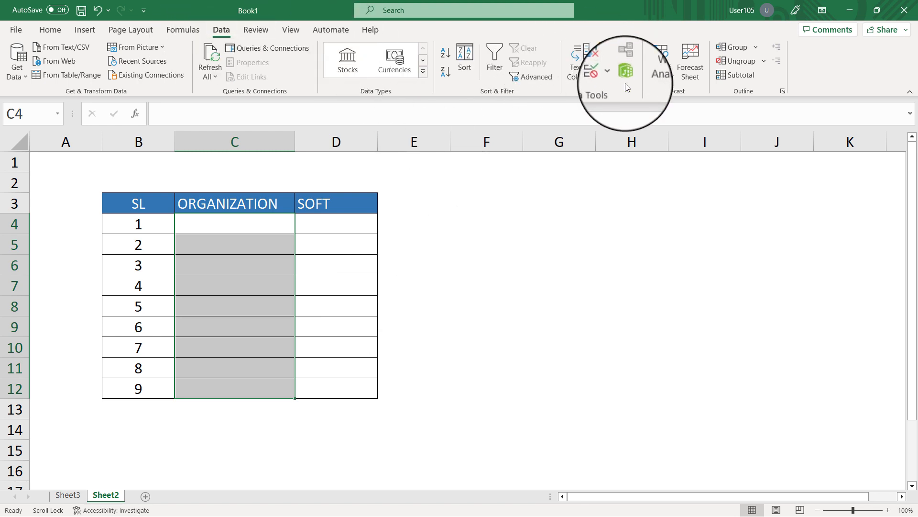
pyautogui.click(601, 79)
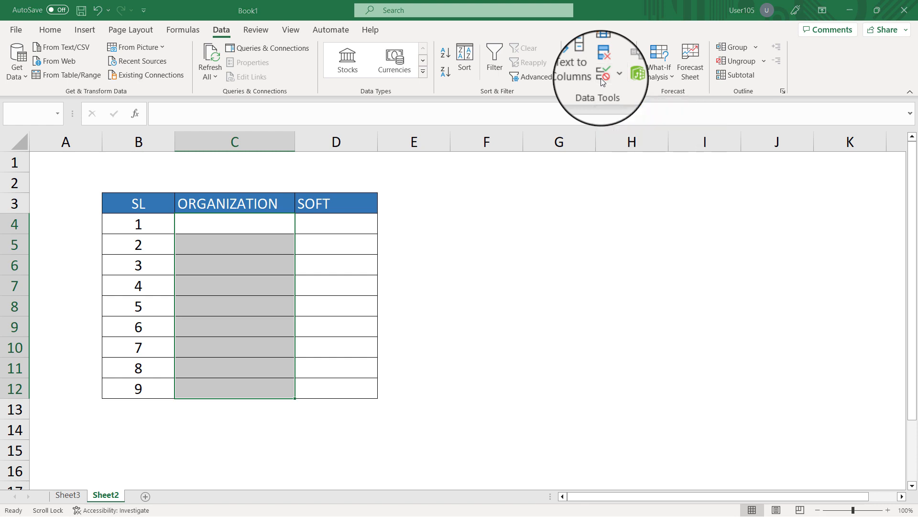
pyautogui.click(419, 297)
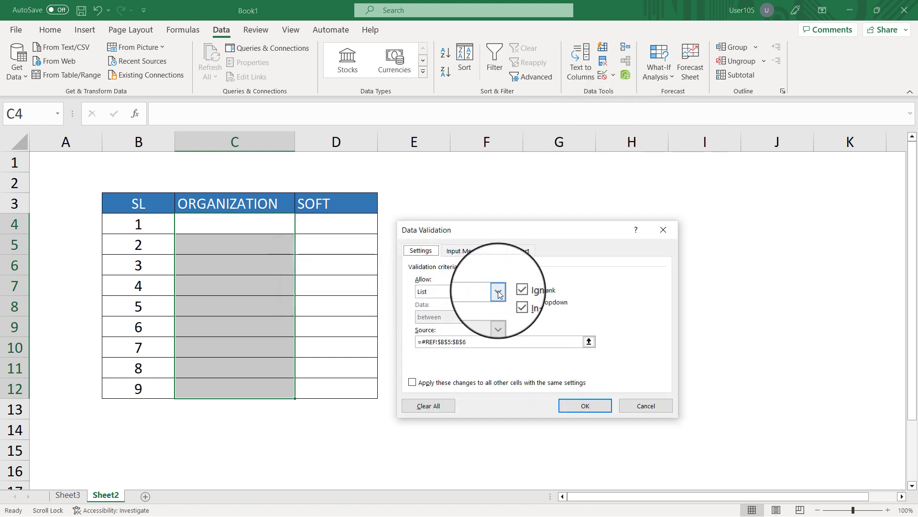
pyautogui.click(431, 291)
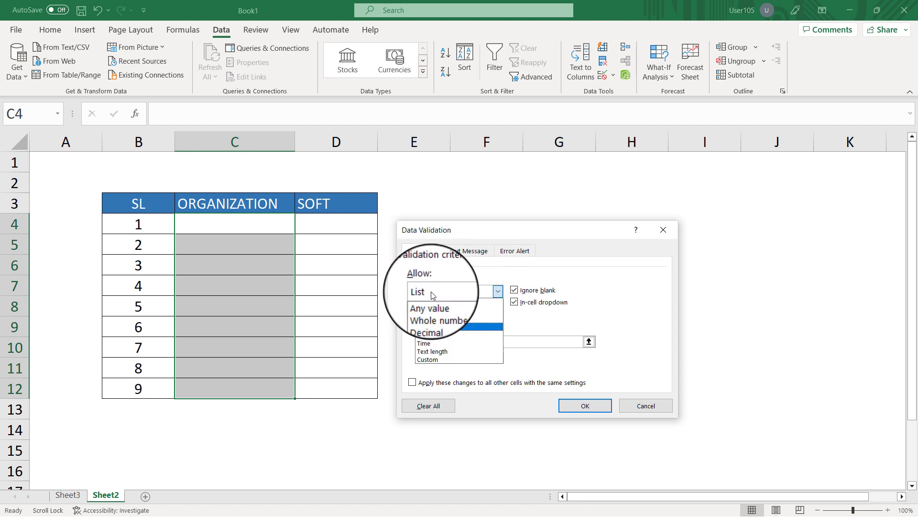
pyautogui.click(437, 324)
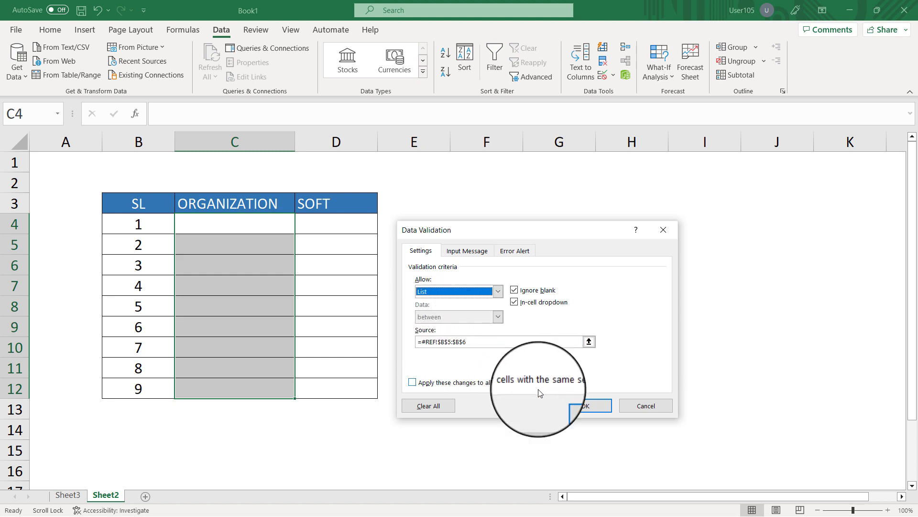
# Step: Set the ORGANIZATION list source to =Sheet3!$B$5:$B$6 and apply the validation
pyautogui.click(589, 342)
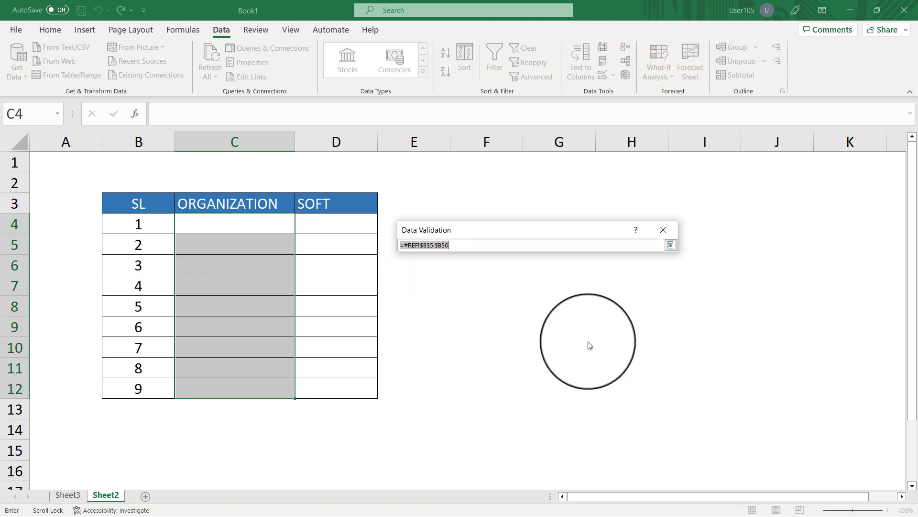
pyautogui.click(77, 498)
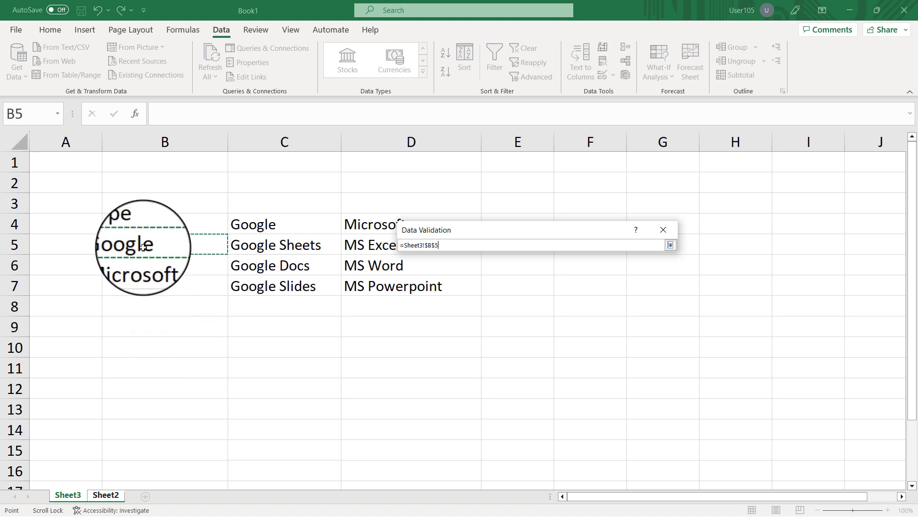
pyautogui.moveTo(142, 247); pyautogui.dragTo(143, 268)
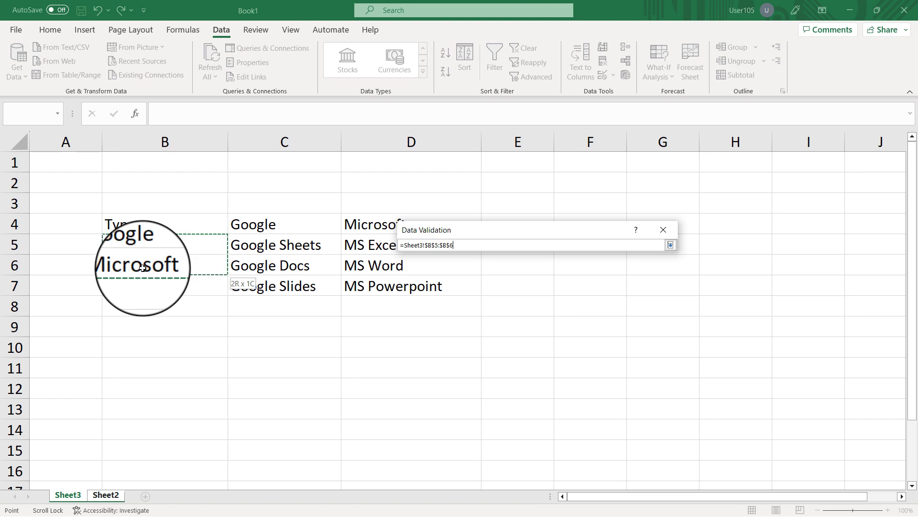
pyautogui.moveTo(142, 268); pyautogui.dragTo(143, 268)
pyautogui.click(671, 245)
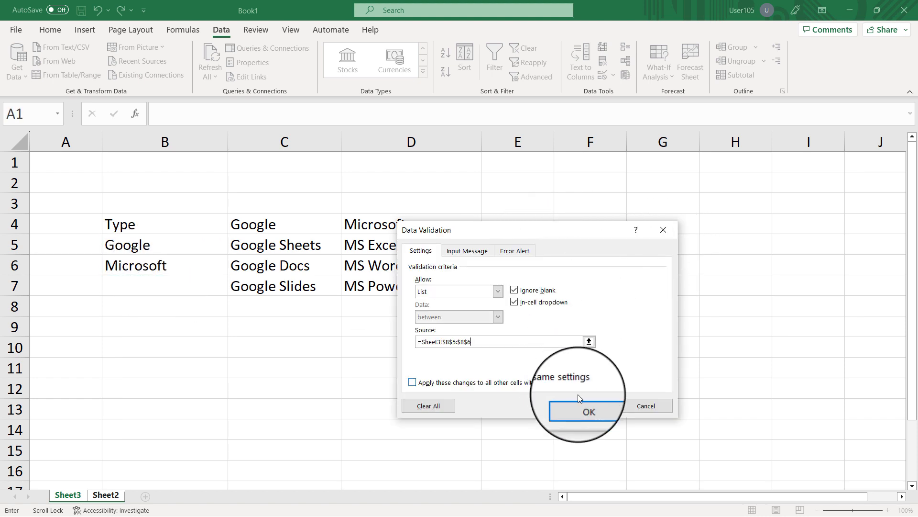
pyautogui.click(584, 407)
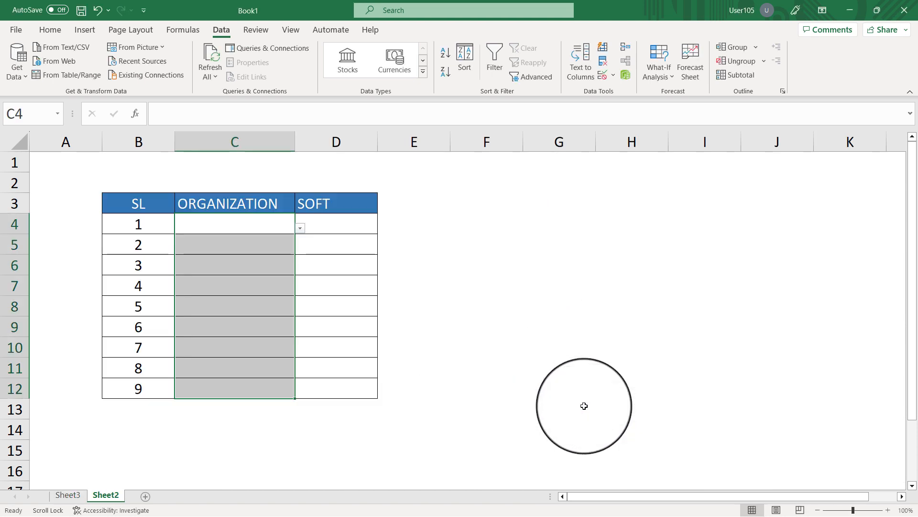
# Step: Try the organization dropdown in C4 with Google and set the cell to Microsoft
pyautogui.click(245, 227)
pyautogui.click(300, 228)
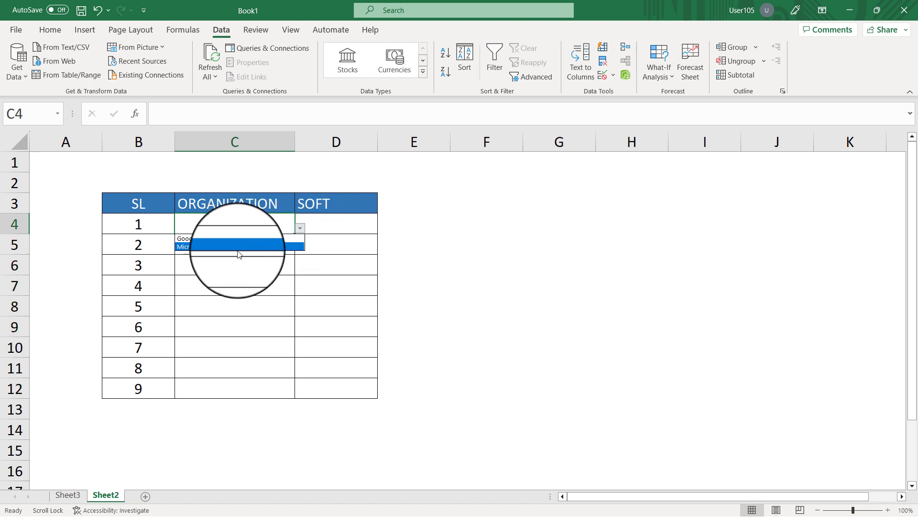
pyautogui.click(249, 238)
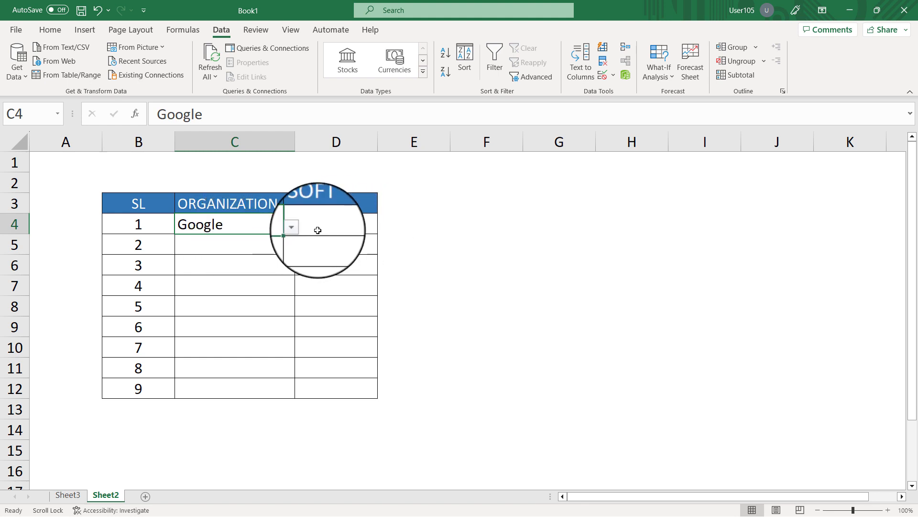
pyautogui.click(300, 228)
pyautogui.click(255, 244)
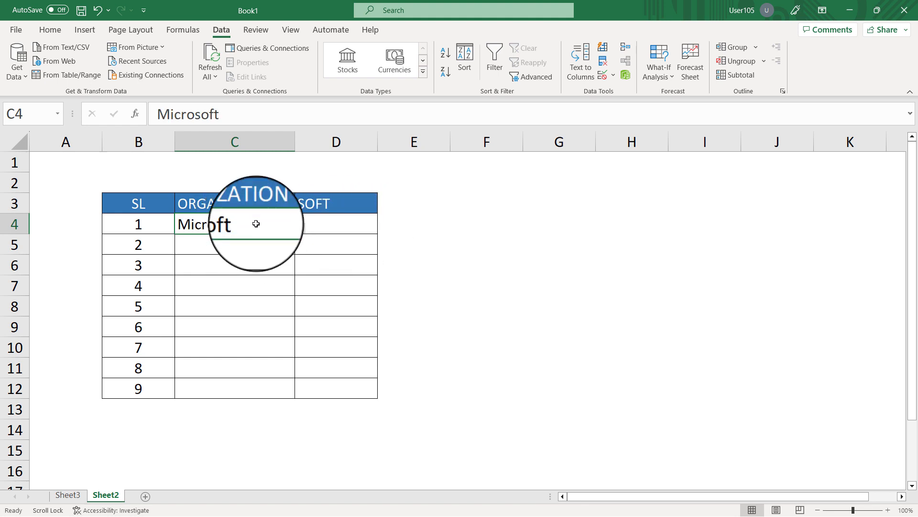
# Step: Start data validation for the SOFT cells D4:D12, extending it to all selected cells and allowing a List
pyautogui.moveTo(343, 225); pyautogui.dragTo(329, 388)
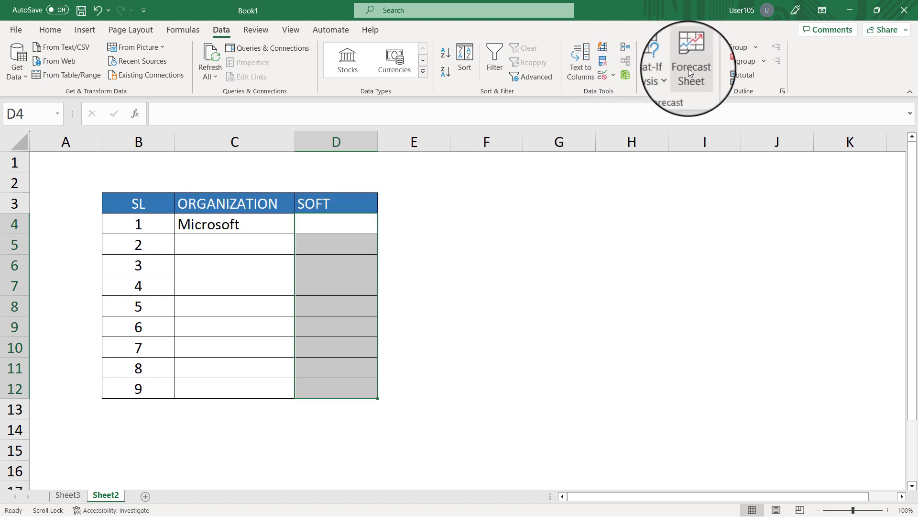
pyautogui.click(603, 80)
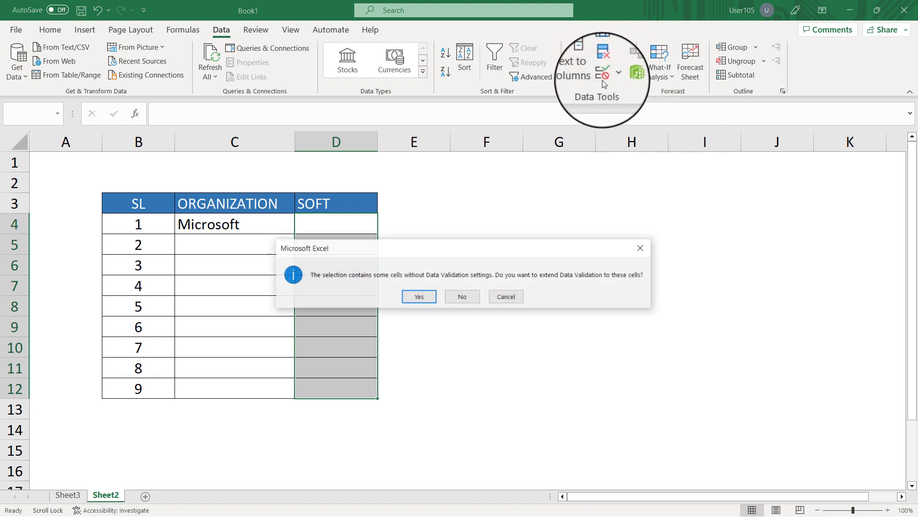
pyautogui.click(419, 298)
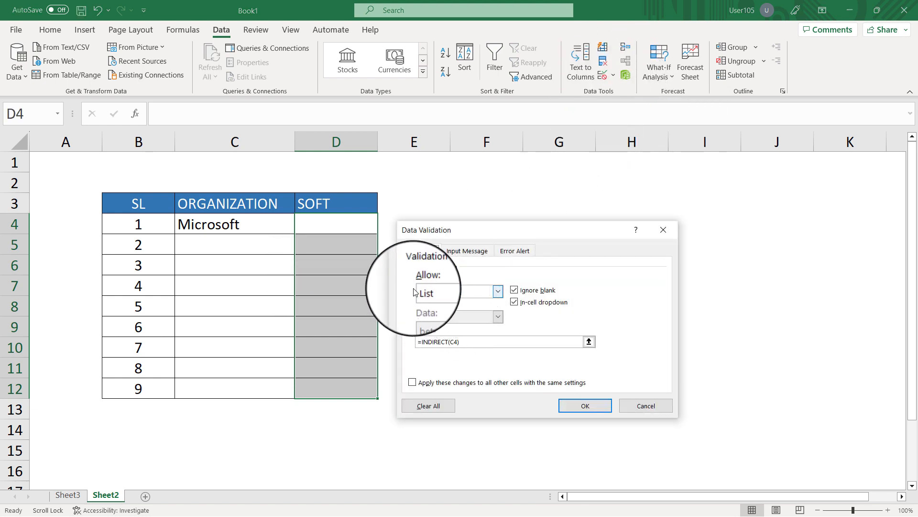
pyautogui.click(444, 293)
pyautogui.click(444, 327)
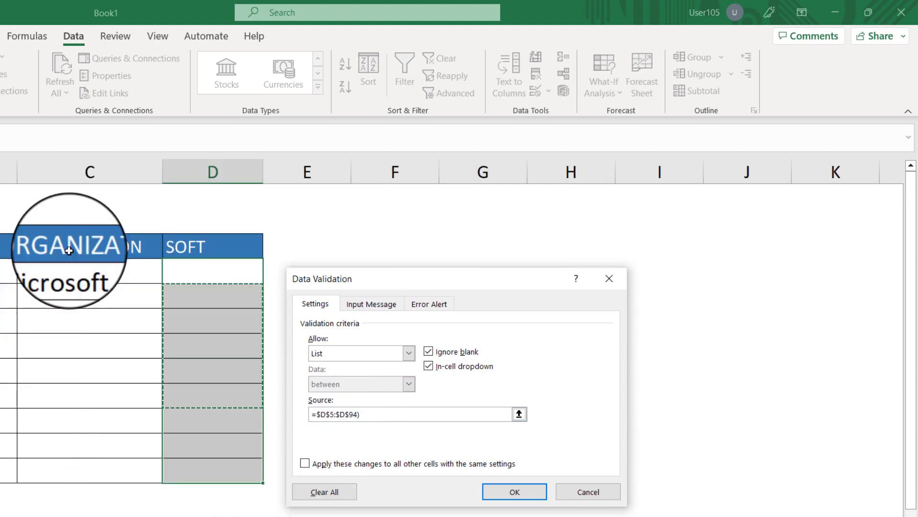
# Step: Set the SOFT list source to =indirect(C4) with a fully relative cell reference and apply the validation
pyautogui.click(64, 275)
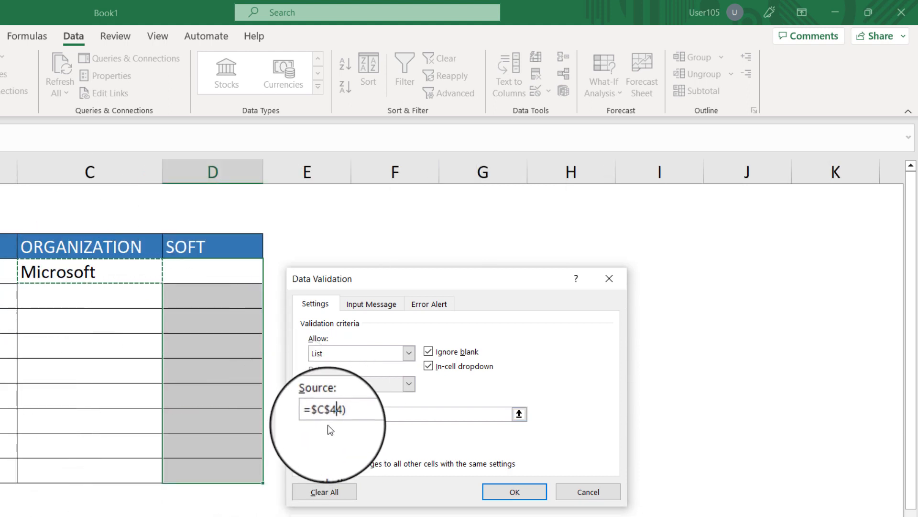
pyautogui.moveTo(349, 416); pyautogui.dragTo(184, 404)
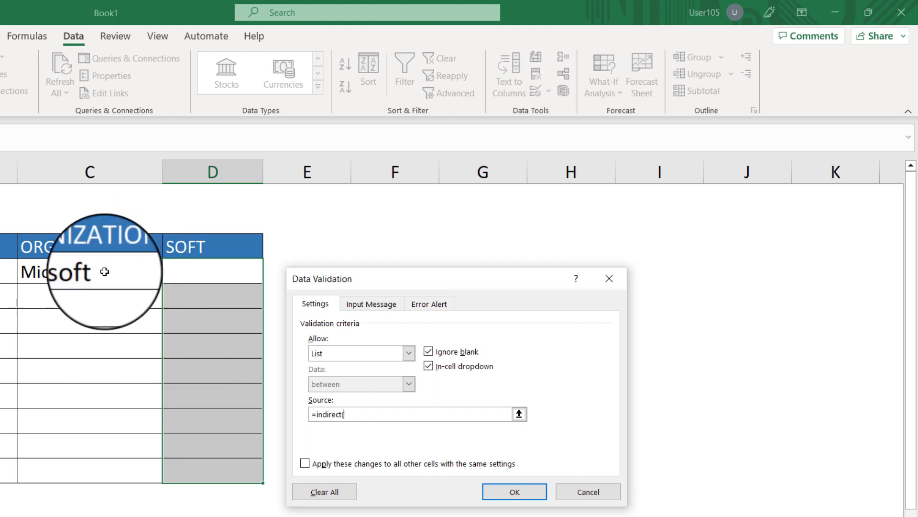
pyautogui.click(358, 415)
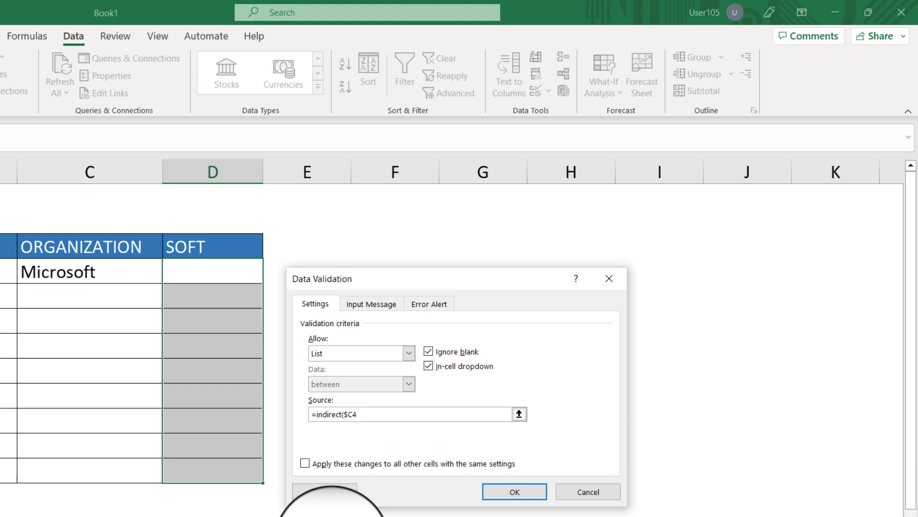
pyautogui.click(348, 416)
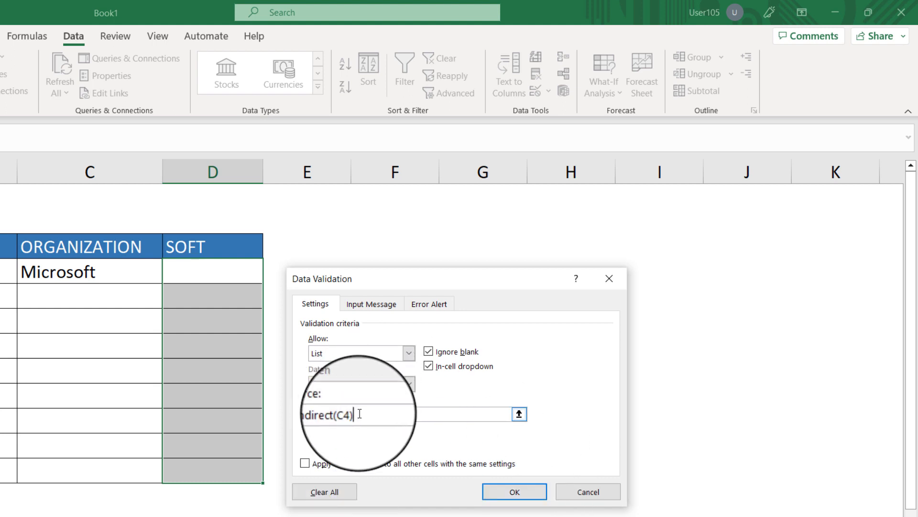
pyautogui.click(496, 493)
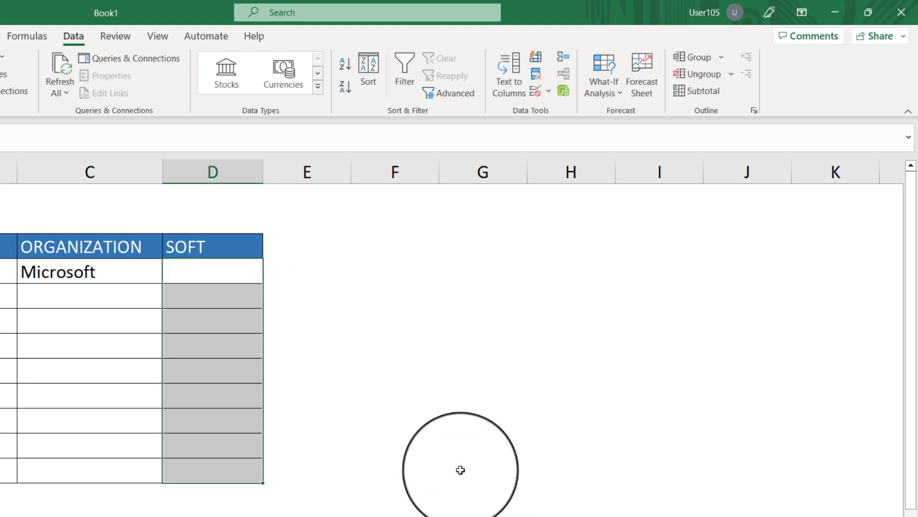
# Step: Choose MS Word from the dependent SOFT dropdown in D4 for the Microsoft row
pyautogui.click(207, 265)
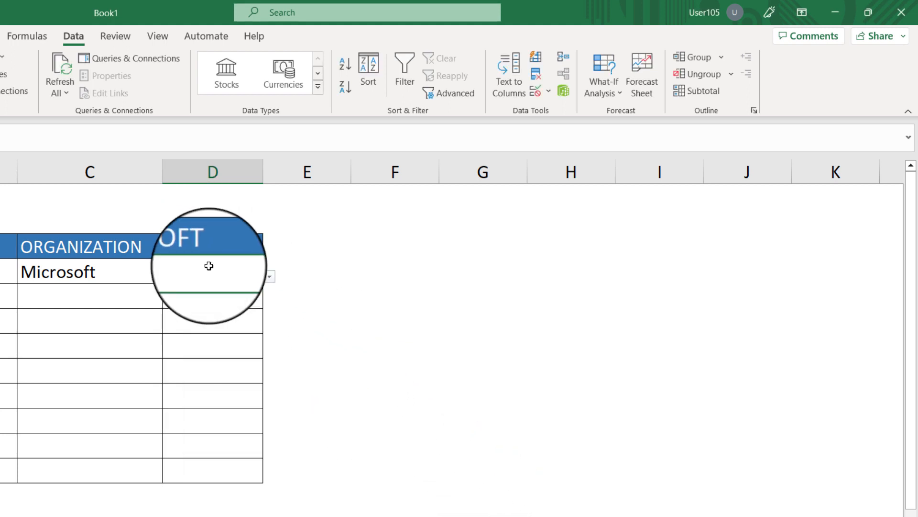
pyautogui.click(72, 272)
pyautogui.click(225, 275)
pyautogui.click(268, 276)
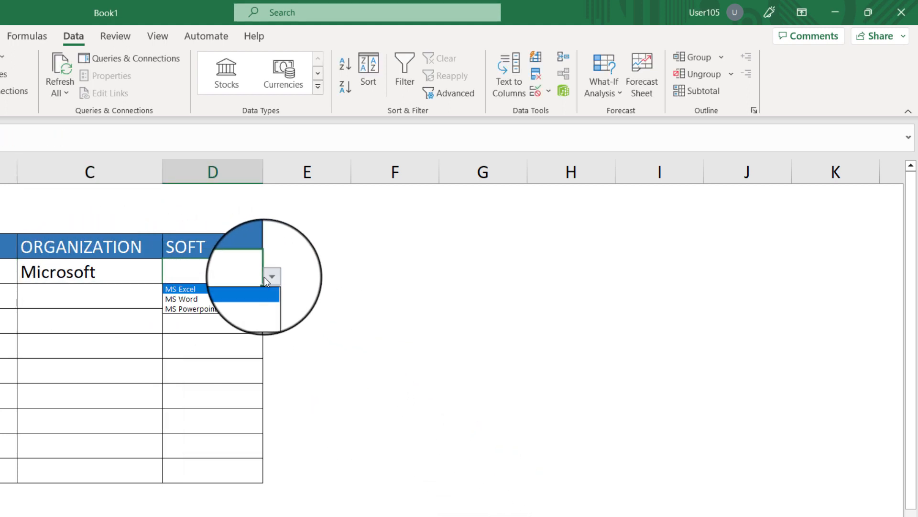
pyautogui.click(231, 300)
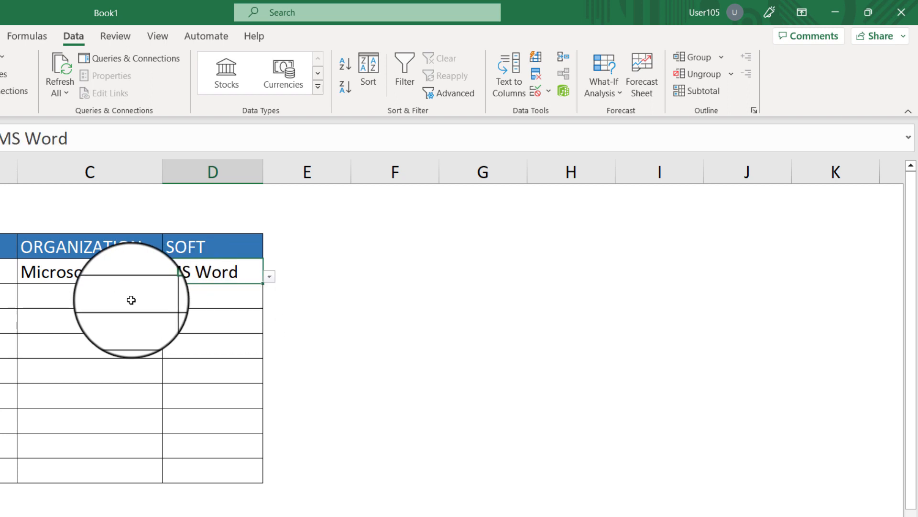
# Step: Choose Google as the organization in C5 and Google Docs from its dependent SOFT dropdown in D5
pyautogui.click(153, 301)
pyautogui.click(168, 297)
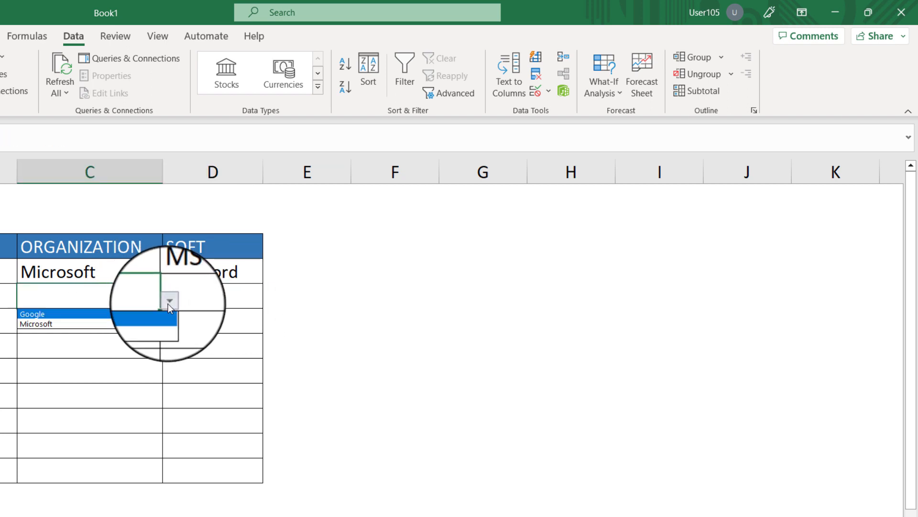
pyautogui.click(140, 314)
pyautogui.click(197, 297)
pyautogui.click(270, 302)
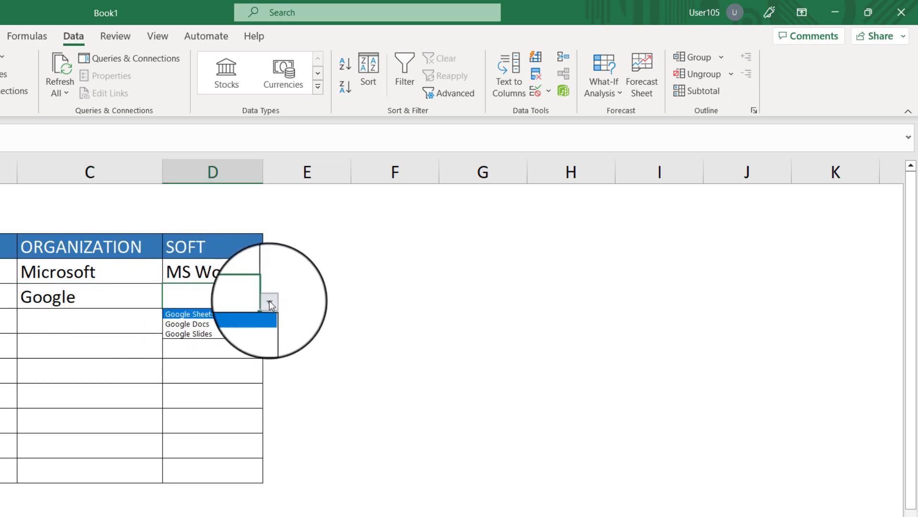
pyautogui.click(240, 324)
# Step: Fill row 6 with Microsoft and MS Powerpoint from the dropdowns, and widen column D to fit the software name
pyautogui.click(98, 314)
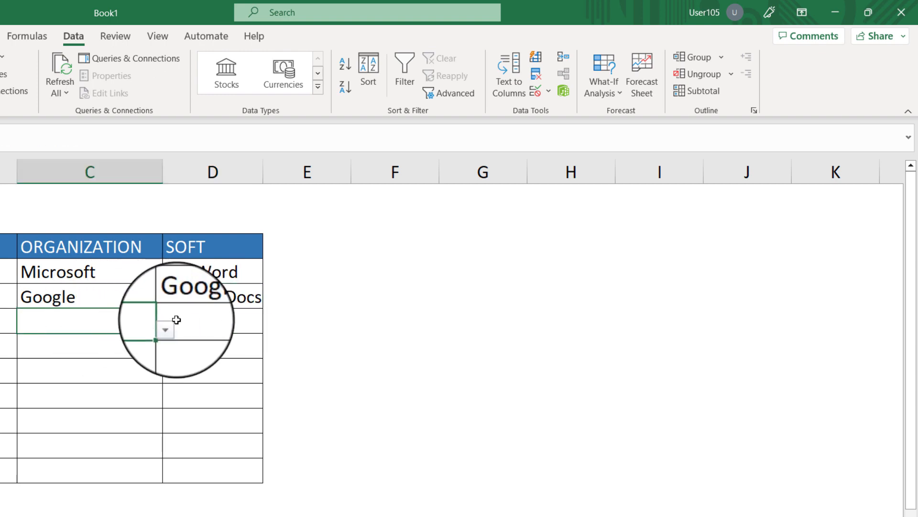
pyautogui.click(169, 325)
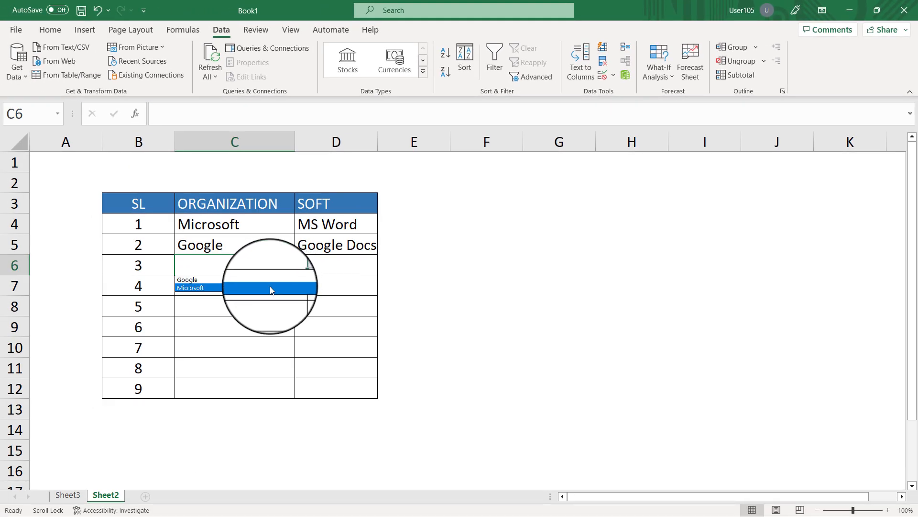
pyautogui.click(270, 287)
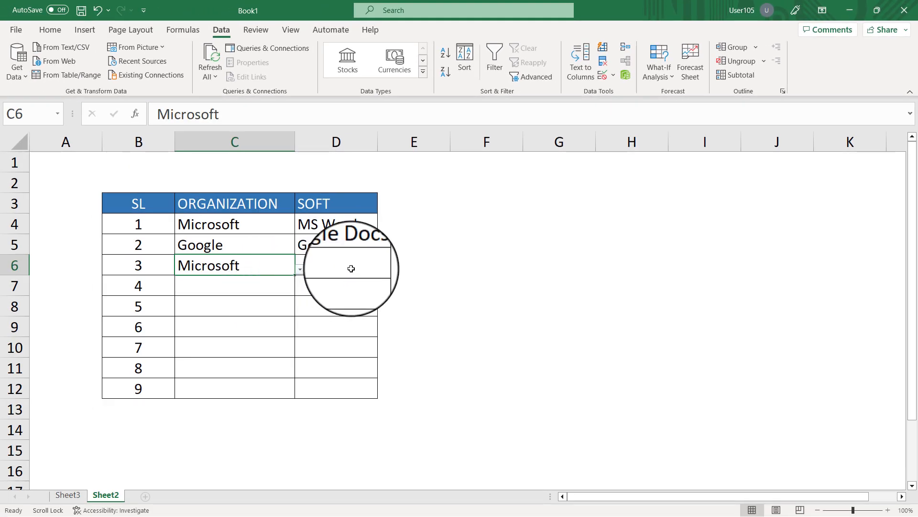
pyautogui.click(352, 265)
pyautogui.click(383, 266)
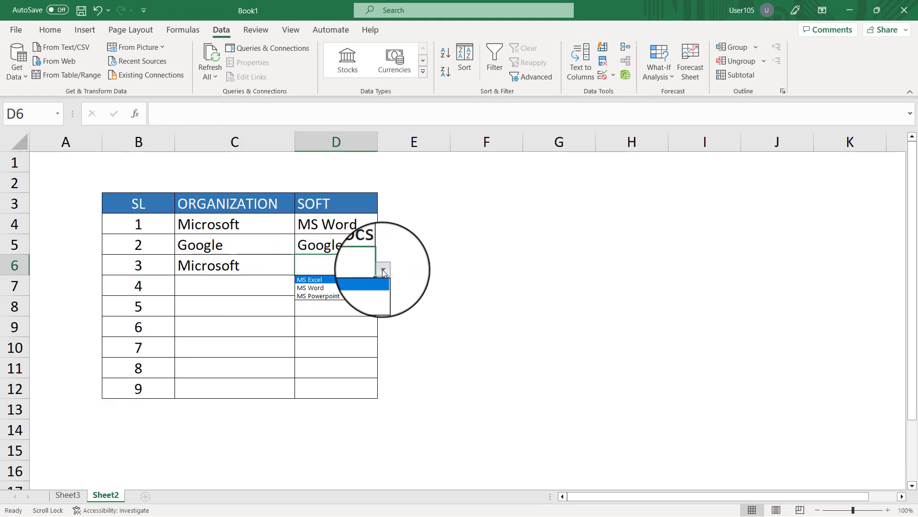
pyautogui.click(352, 296)
pyautogui.click(248, 285)
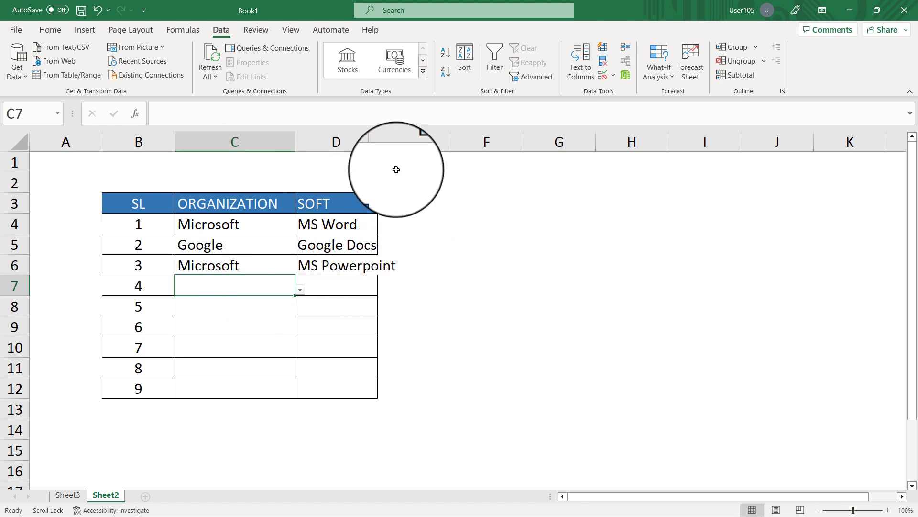
pyautogui.moveTo(377, 142); pyautogui.dragTo(398, 142)
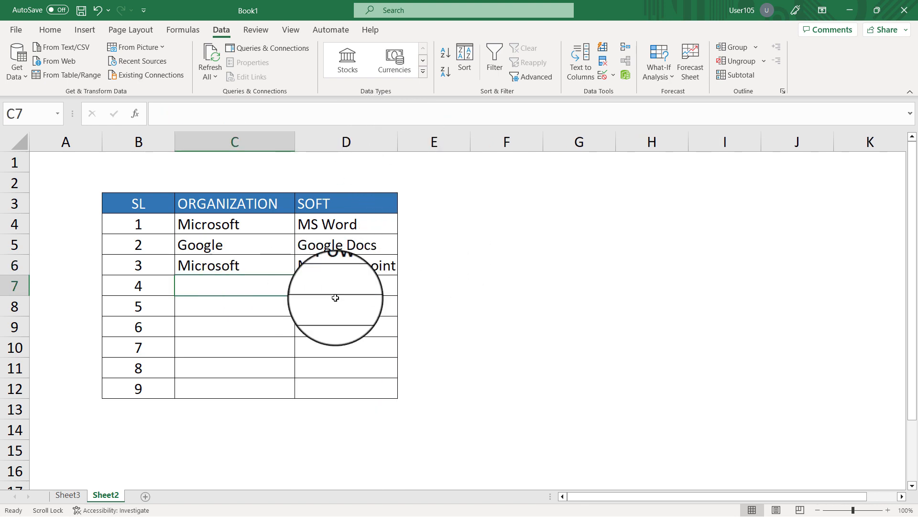